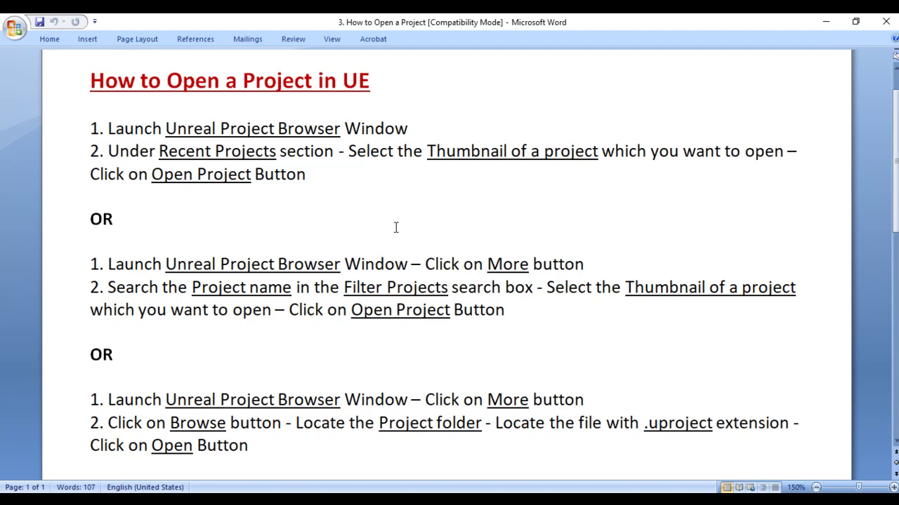
# - Minimize the Word document 'How to Open a Project in UE' to show the desktop
pyautogui.click(826, 22)
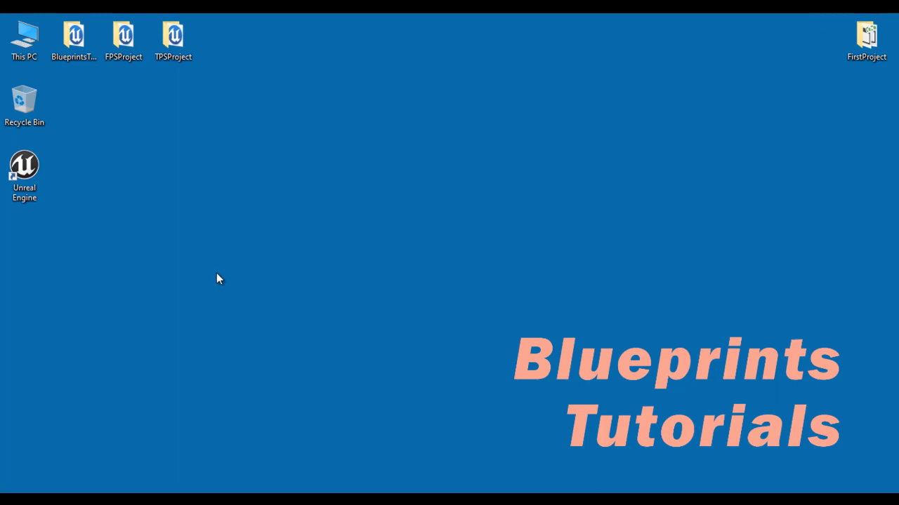
# - Launch Unreal Engine from the desktop and open BlueprintsTutorial from Recent Projects
pyautogui.doubleClick(40, 172)
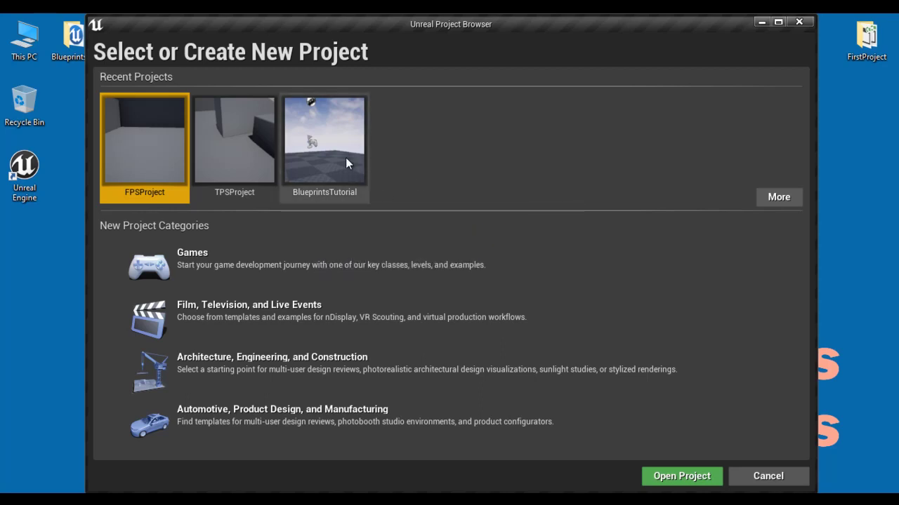
pyautogui.click(341, 137)
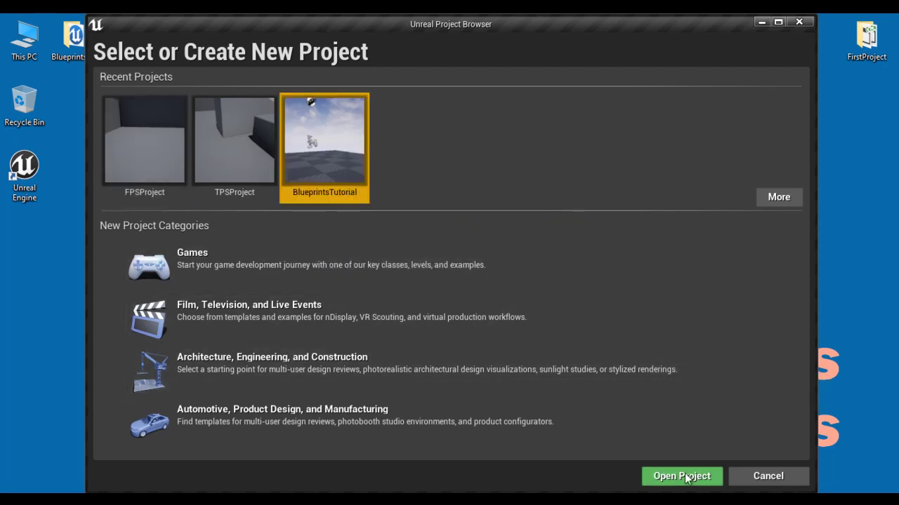
pyautogui.click(675, 477)
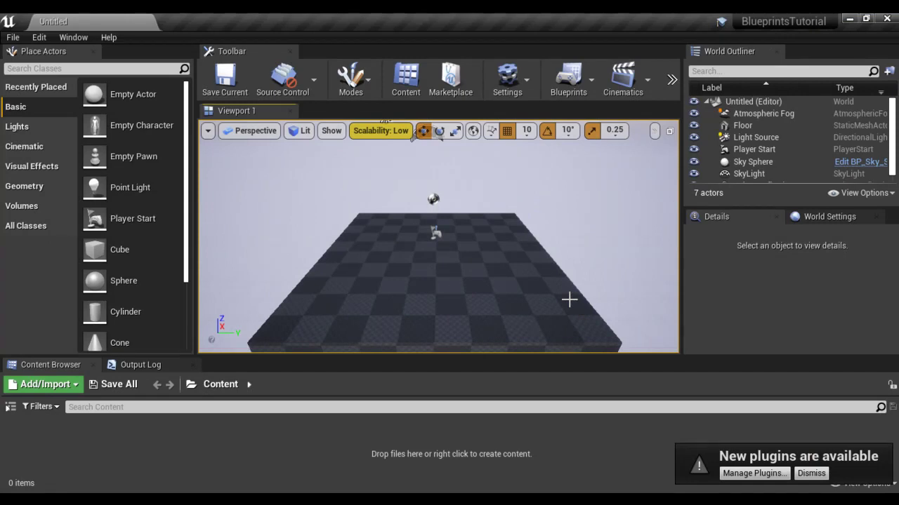
# - Play-test the BlueprintsTutorial level in the editor, look around, then stop the session with Esc
pyautogui.click(671, 80)
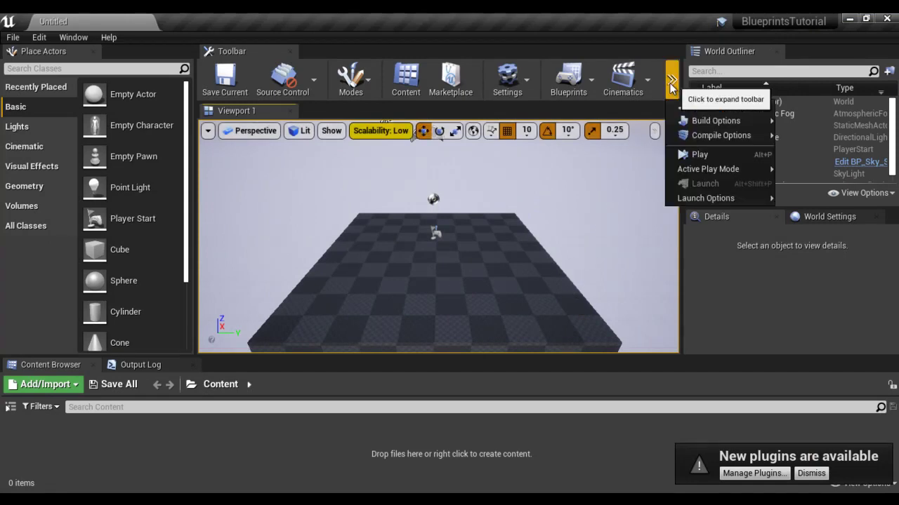
pyautogui.click(688, 157)
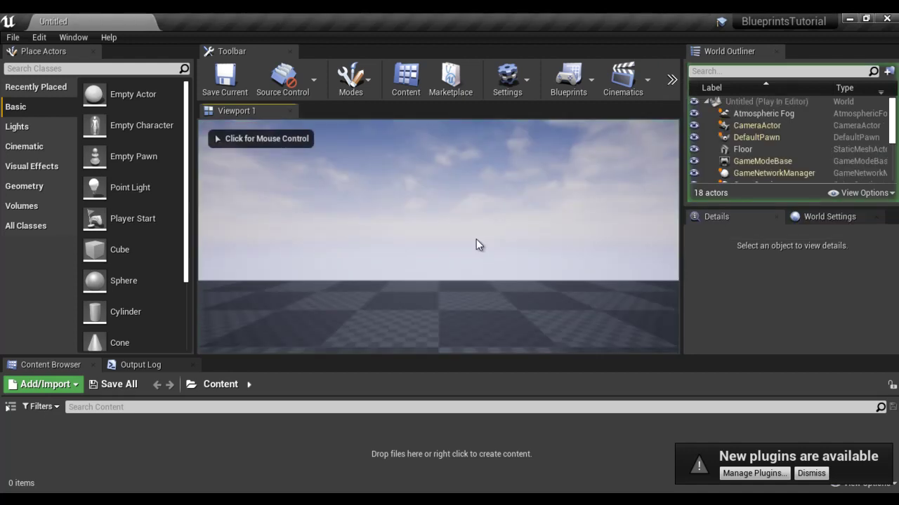
pyautogui.click(476, 244)
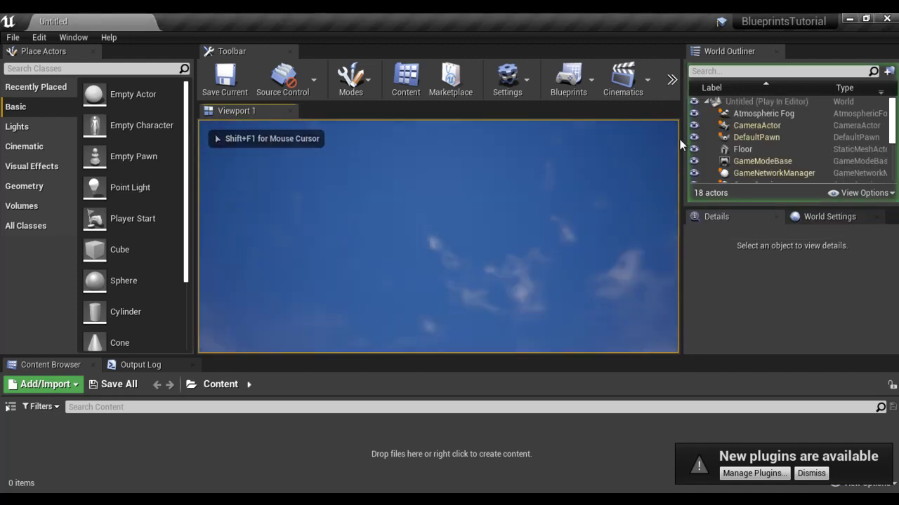
pyautogui.moveTo(254, 283)
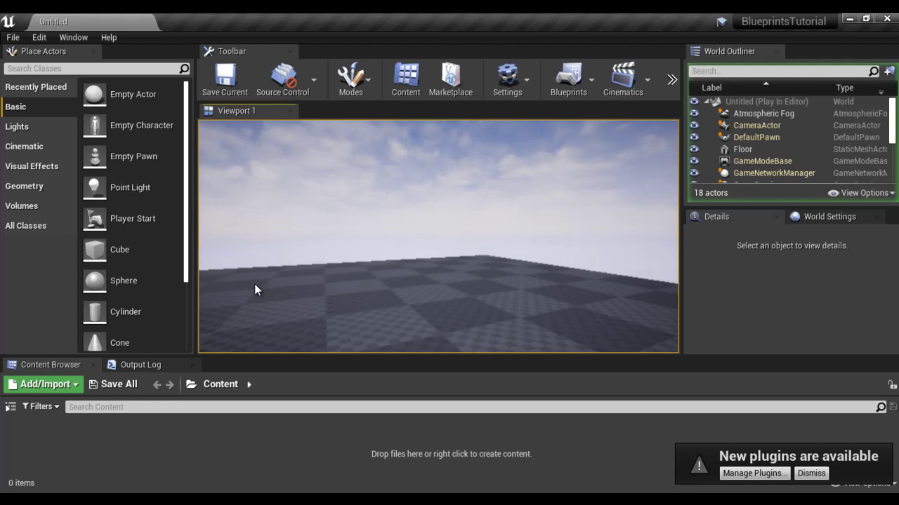
pyautogui.press('Escape')
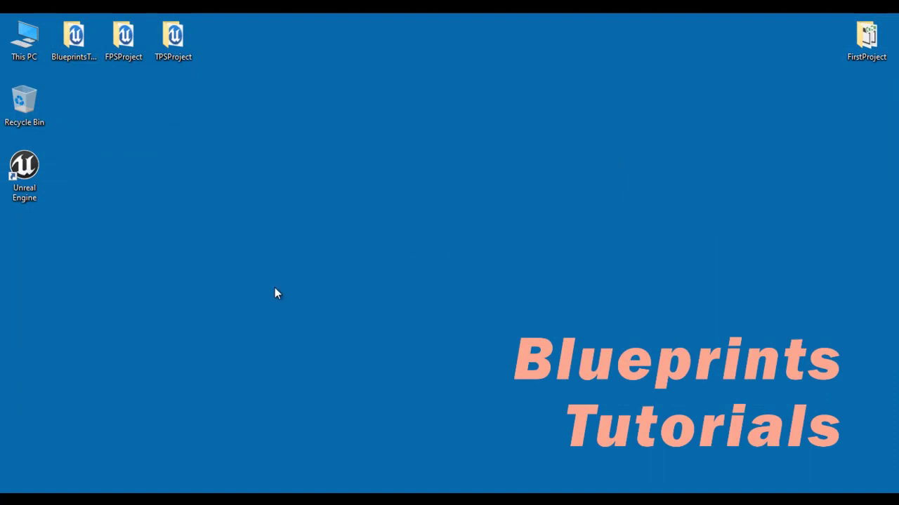
# - Relaunch Unreal Engine, list all existing projects, and filter them by 'FPS'
pyautogui.doubleClick(43, 185)
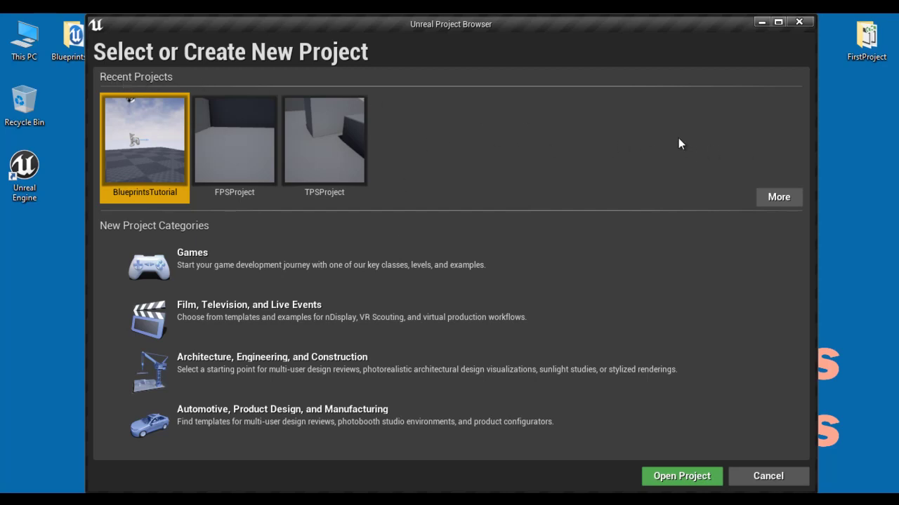
pyautogui.click(788, 198)
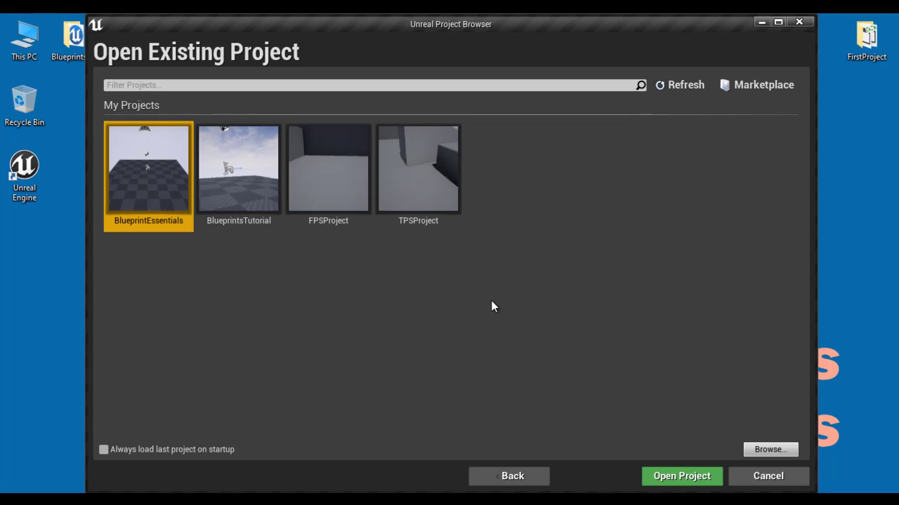
pyautogui.click(149, 85)
pyautogui.write('FPS')
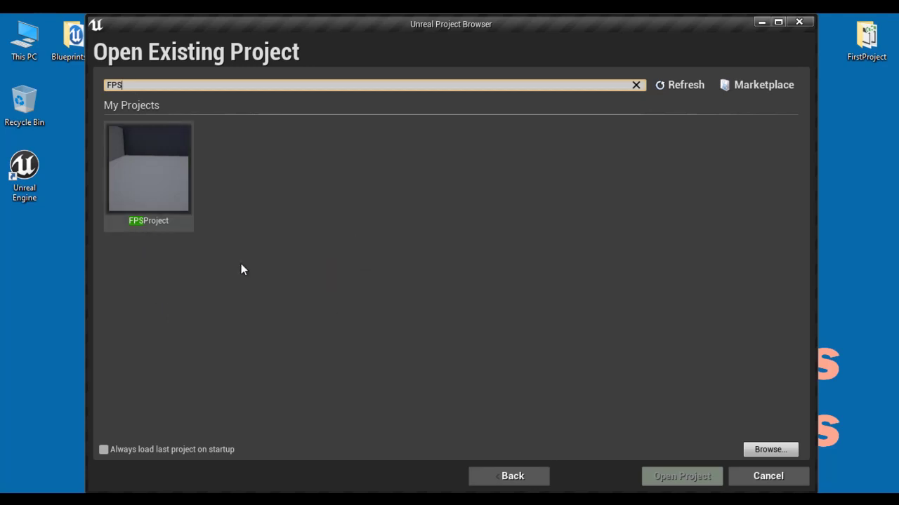
# - Select FPSProject in the filtered list and open it in the editor
pyautogui.click(154, 172)
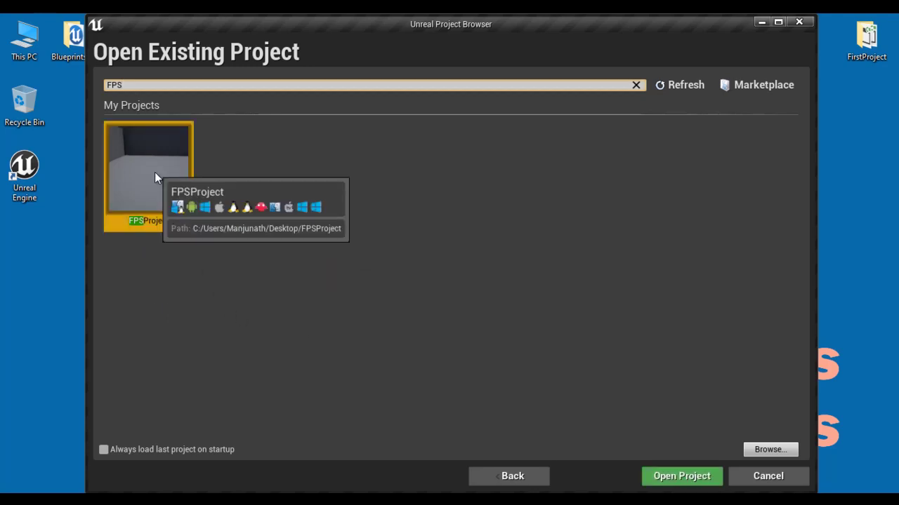
pyautogui.click(674, 478)
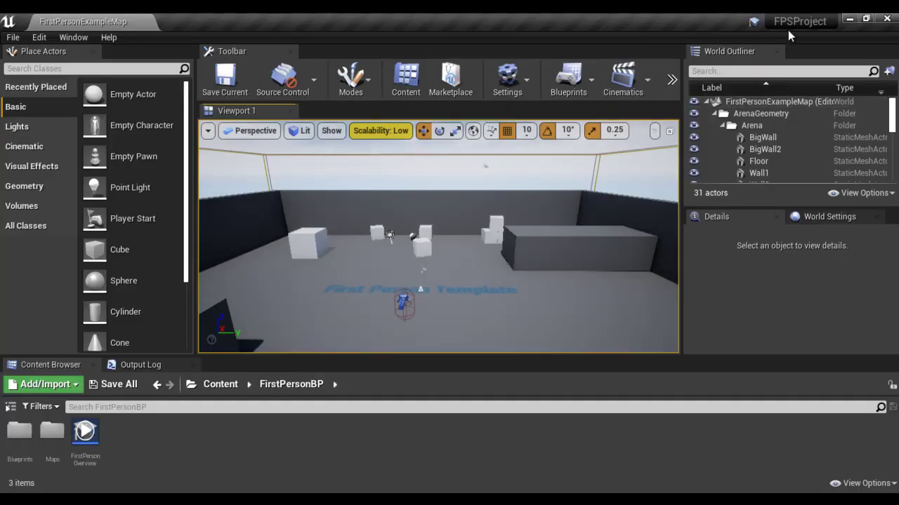
pyautogui.moveTo(824, 34)
# - Play-test FirstPersonExampleMap, shooting the centre cube and looking around, then stop with Esc
pyautogui.click(671, 79)
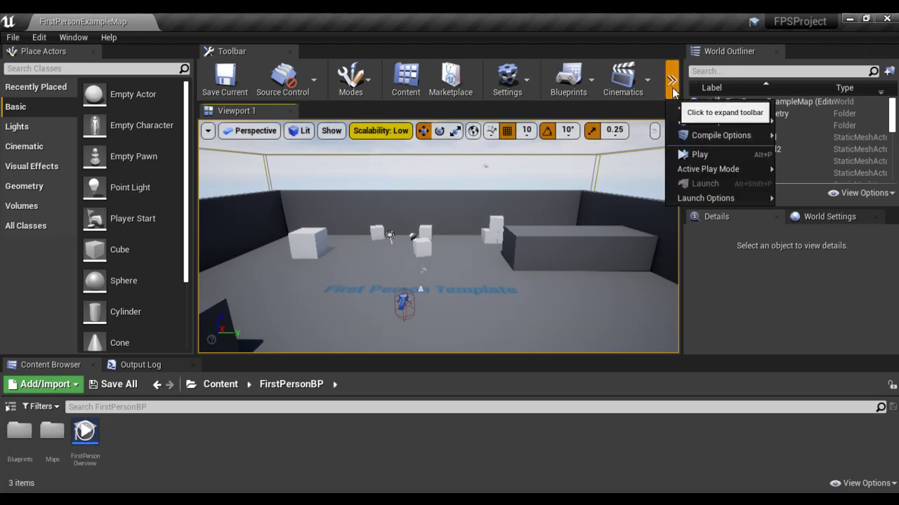
pyautogui.click(694, 153)
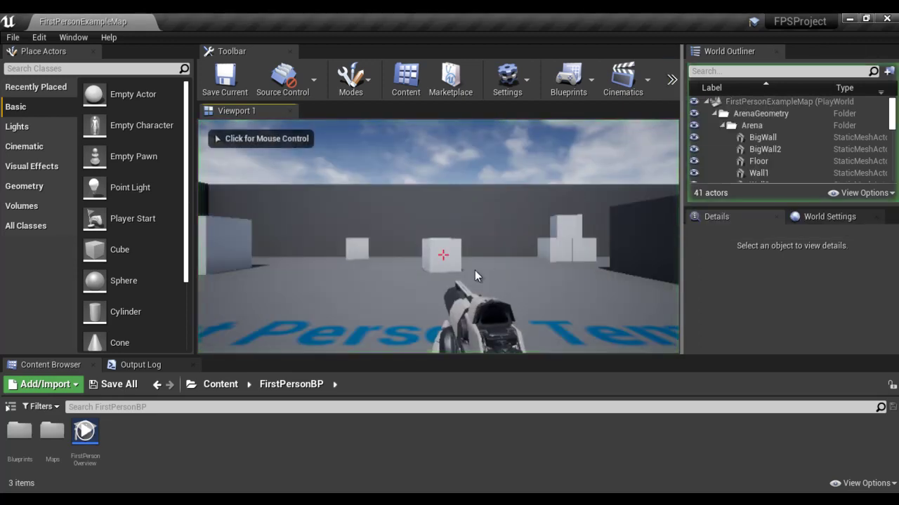
pyautogui.click(520, 267)
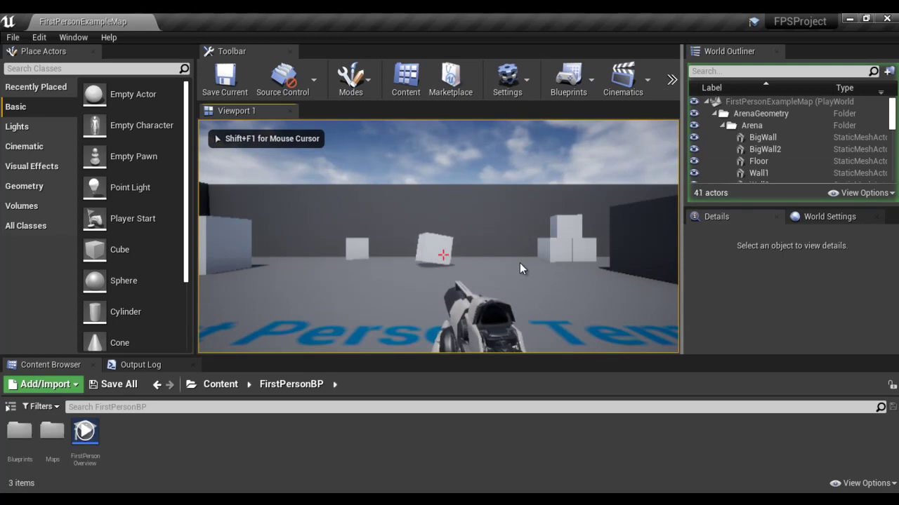
pyautogui.moveTo(657, 282)
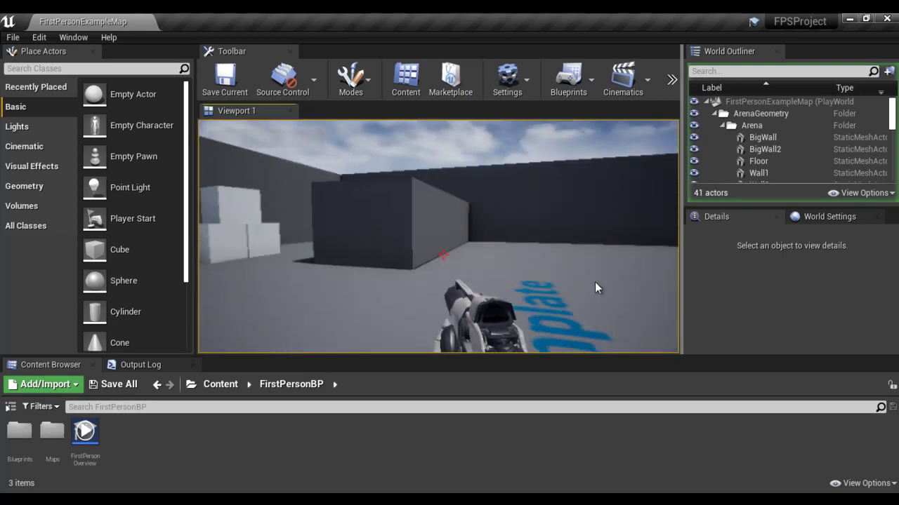
pyautogui.moveTo(197, 339)
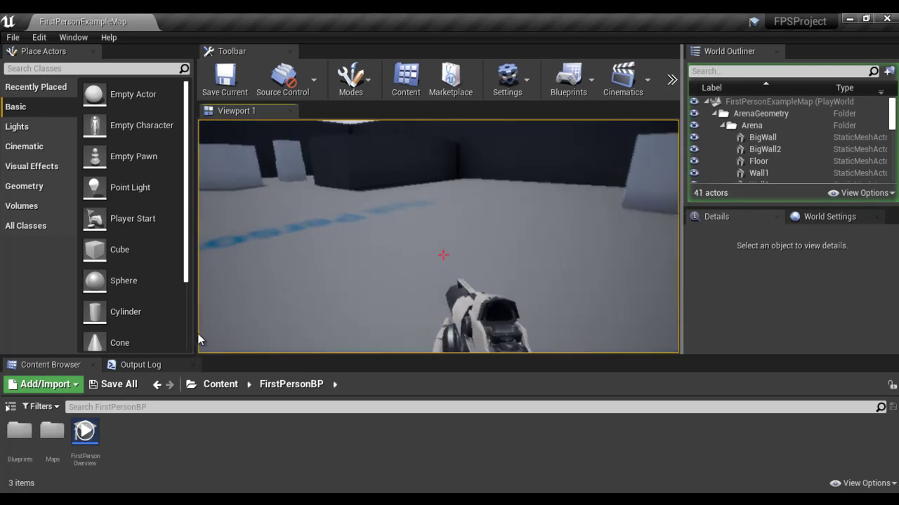
pyautogui.moveTo(678, 301)
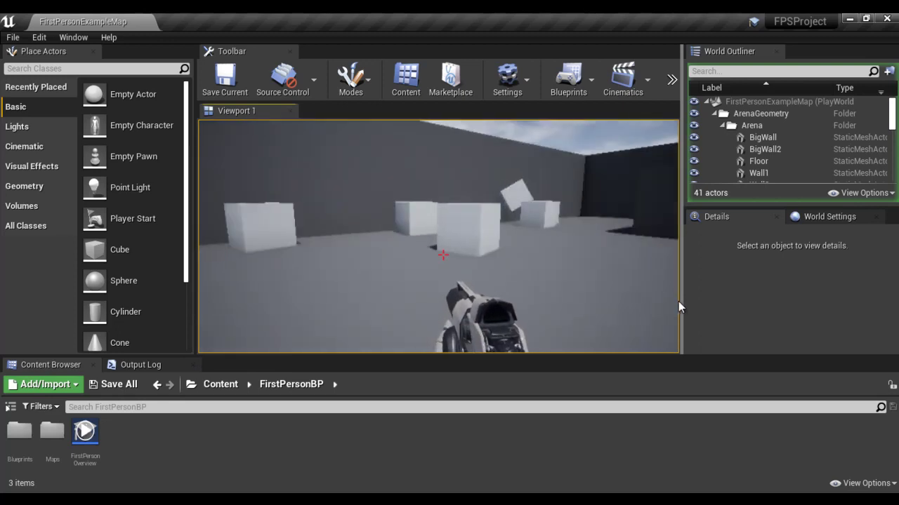
pyautogui.press('Escape')
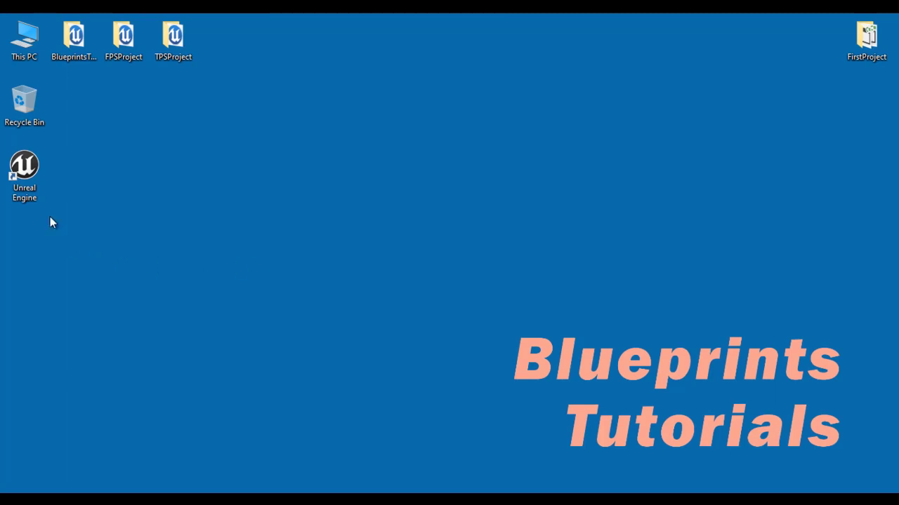
# - Launch Unreal Engine, show all existing projects, and bring up the Browse... file dialog
pyautogui.doubleClick(34, 173)
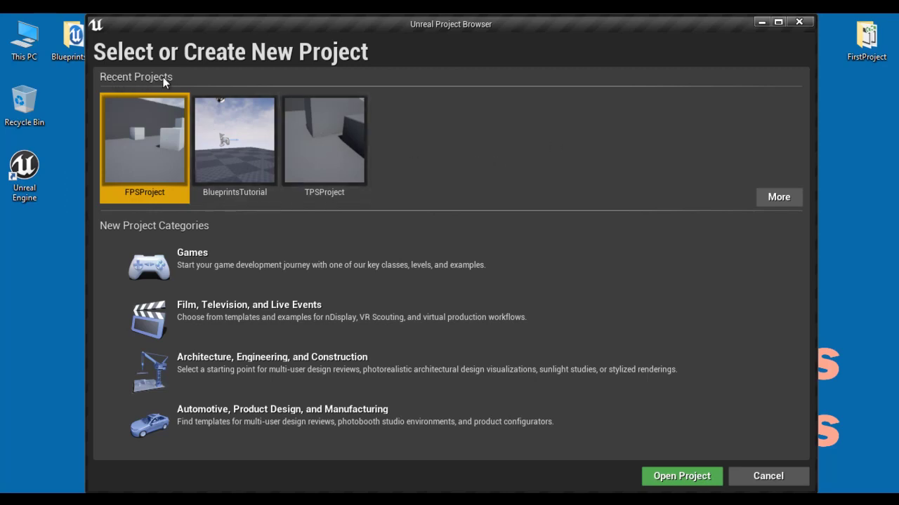
pyautogui.click(780, 197)
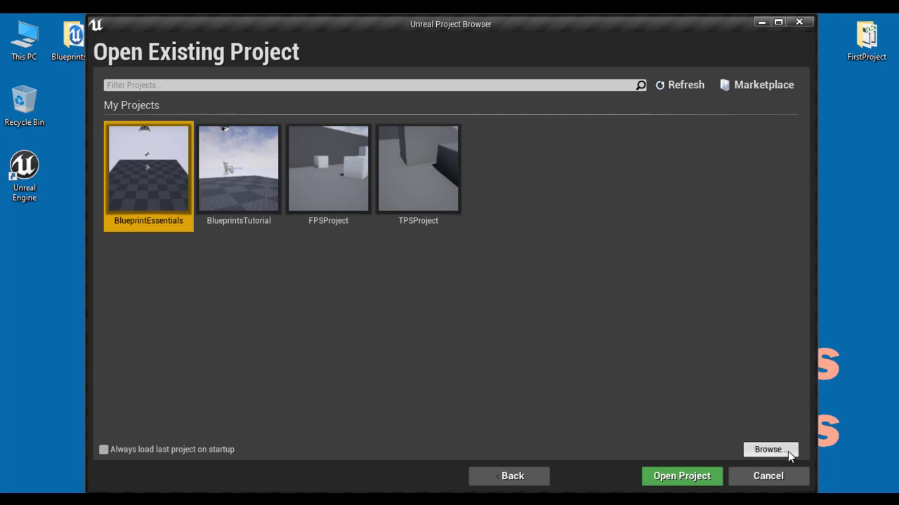
pyautogui.click(767, 450)
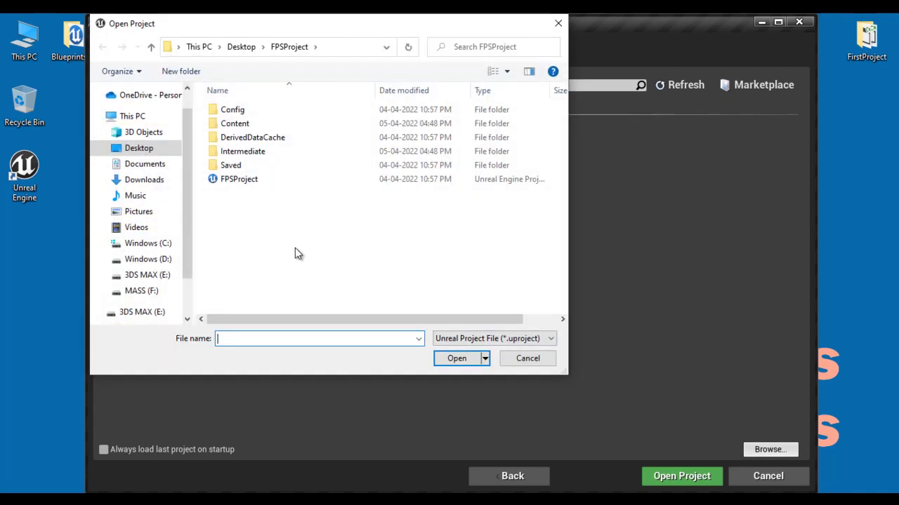
# - Open TPSProject.uproject from the TPSProject folder on the Desktop
pyautogui.click(148, 151)
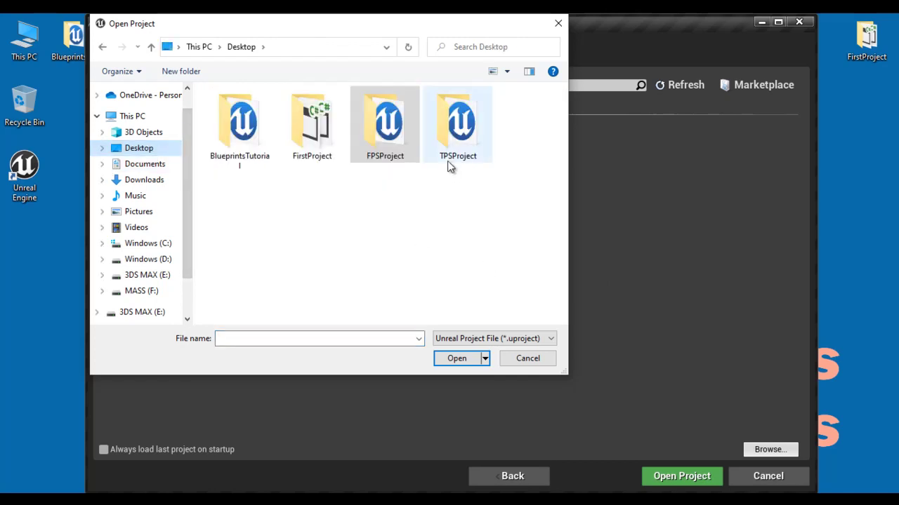
pyautogui.click(464, 128)
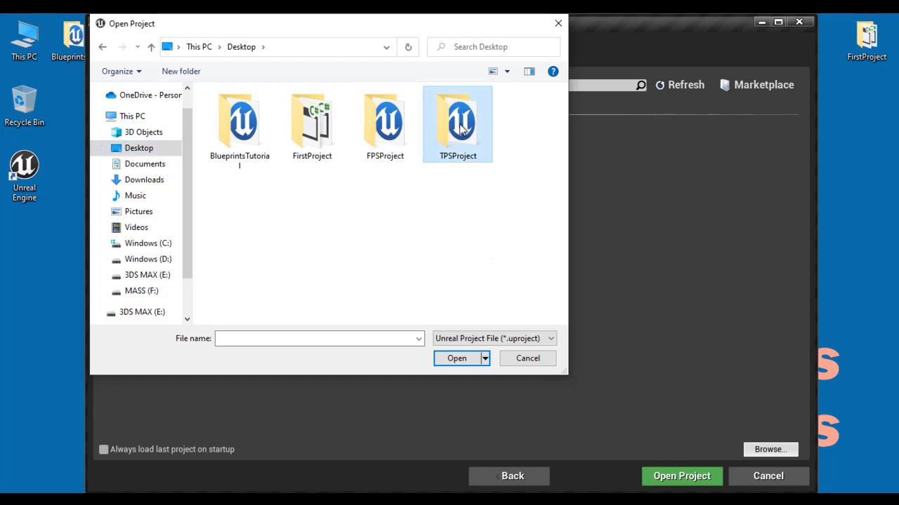
pyautogui.click(456, 359)
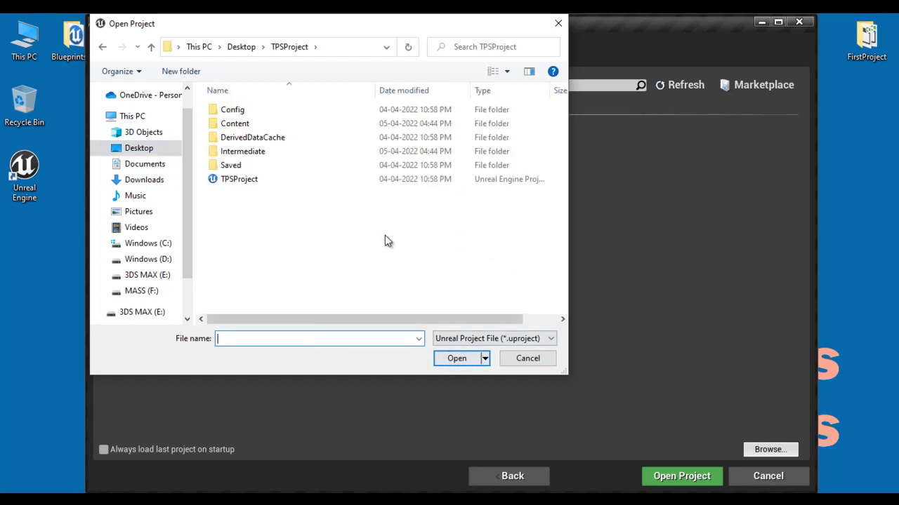
pyautogui.click(249, 181)
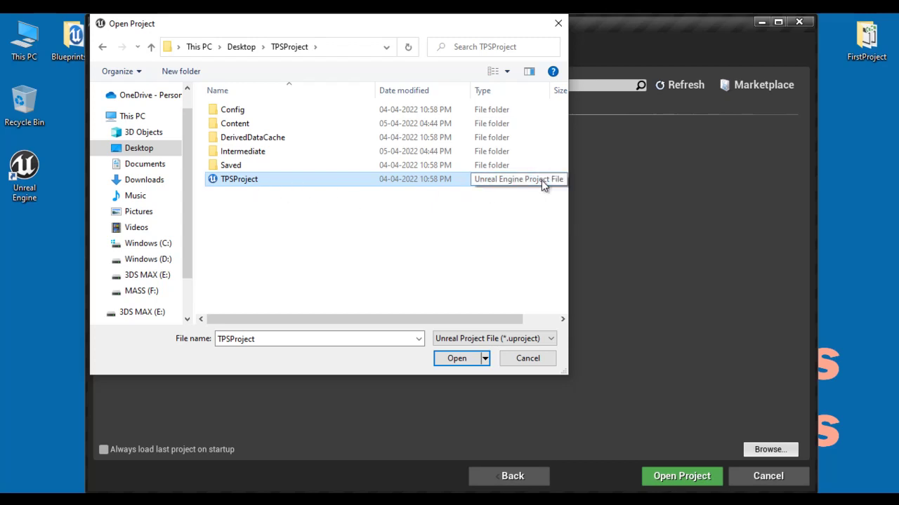
pyautogui.click(470, 359)
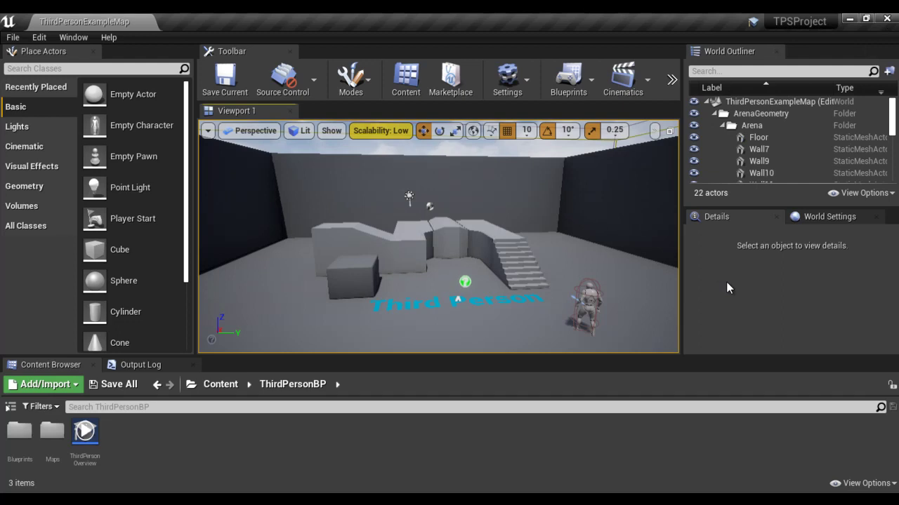
# - Play ThirdPersonExampleMap, running the character with W and S, then stop with Esc
pyautogui.click(671, 84)
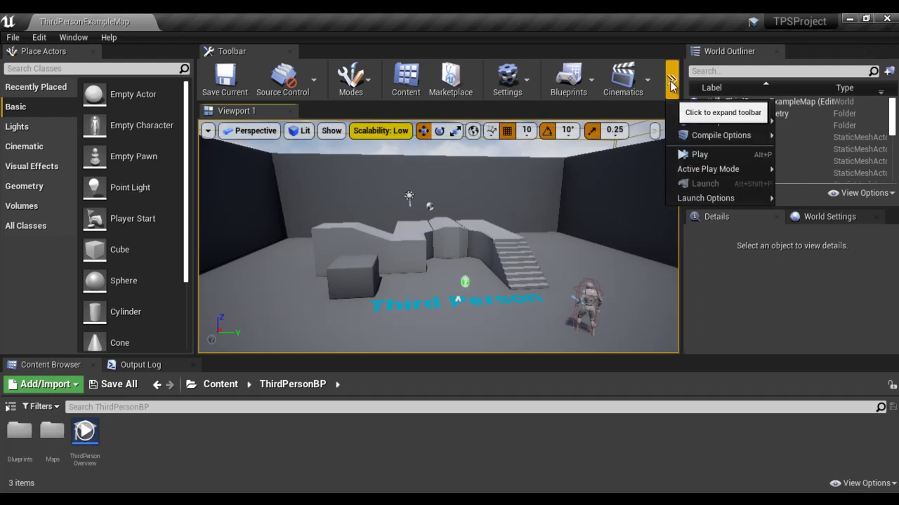
pyautogui.click(697, 156)
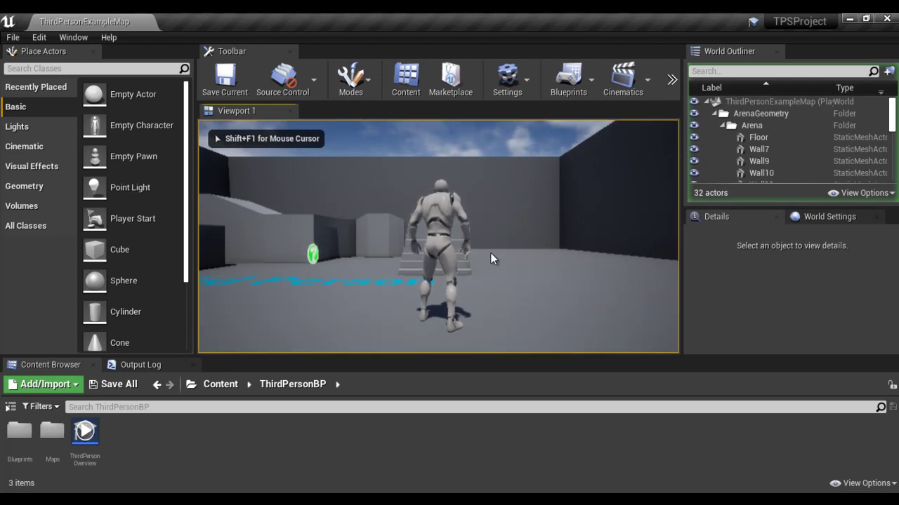
pyautogui.press('w')
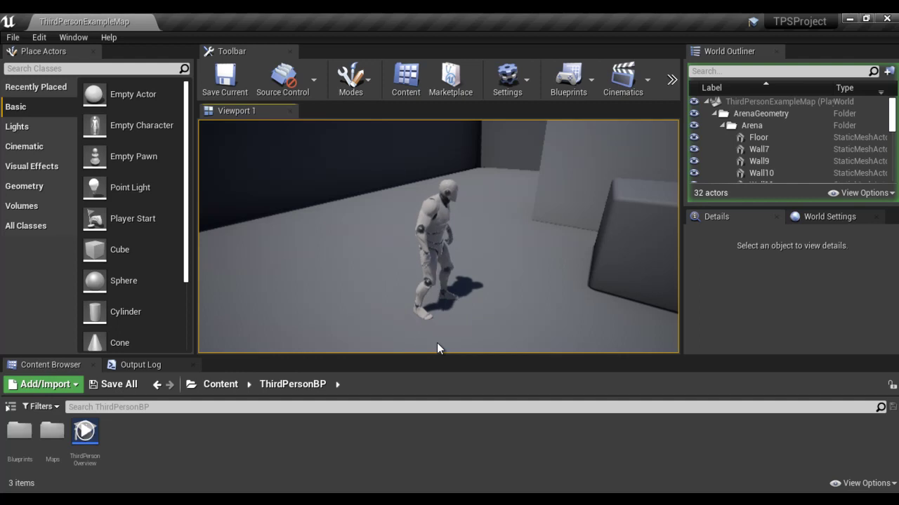
pyautogui.press('s')
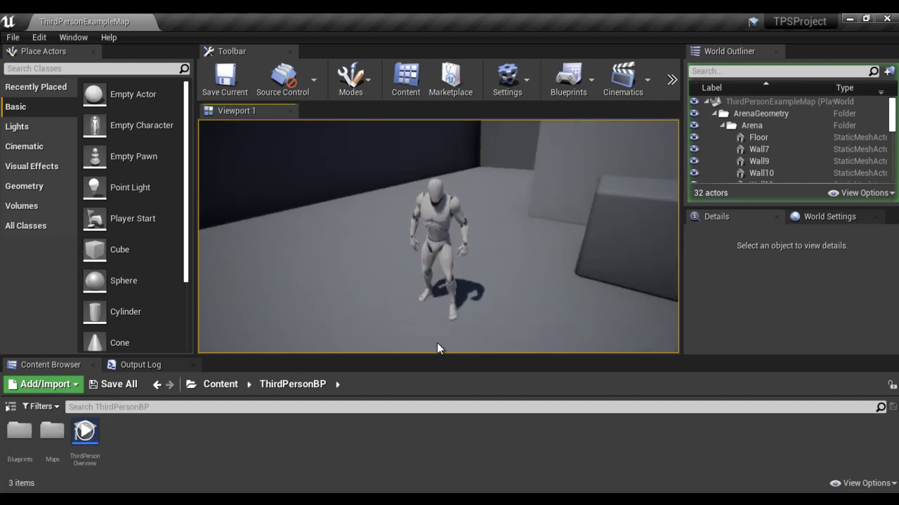
pyautogui.press('Escape')
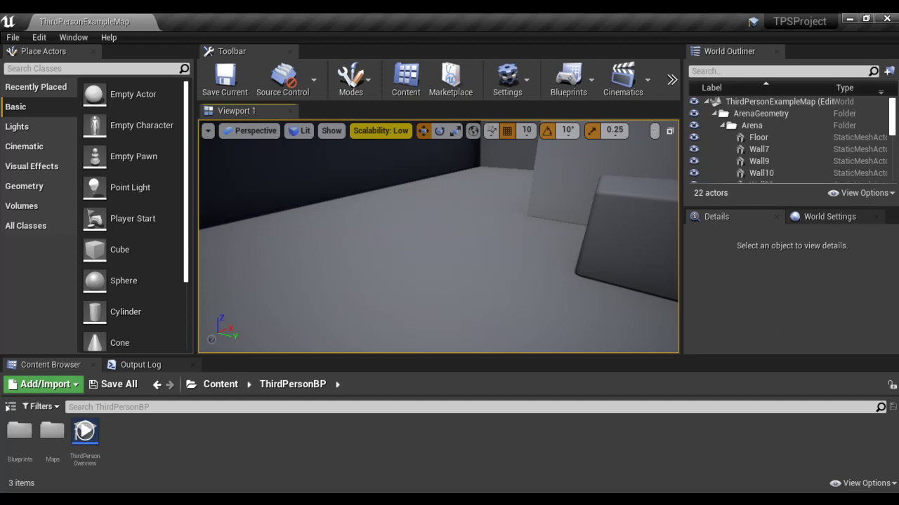
# - Use File > Open Project... to select FPSProject and open it, replacing TPSProject
pyautogui.click(12, 37)
pyautogui.click(61, 222)
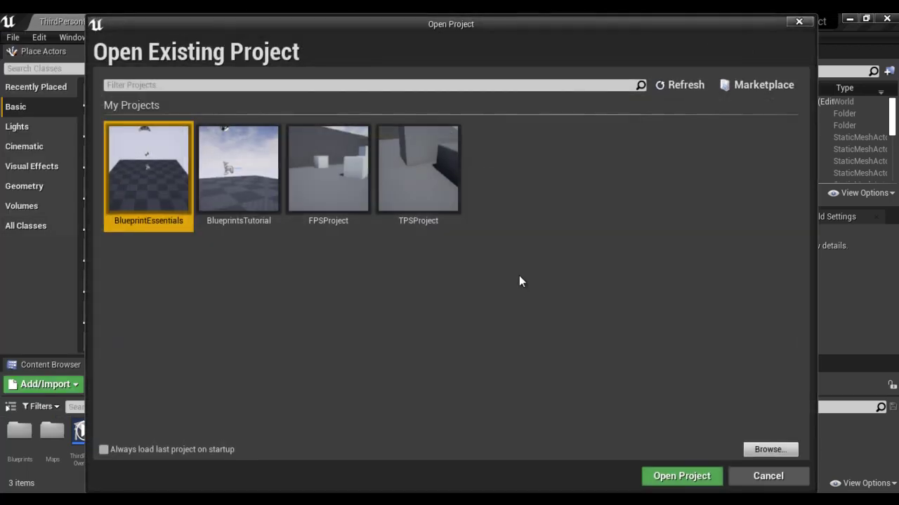
pyautogui.click(333, 167)
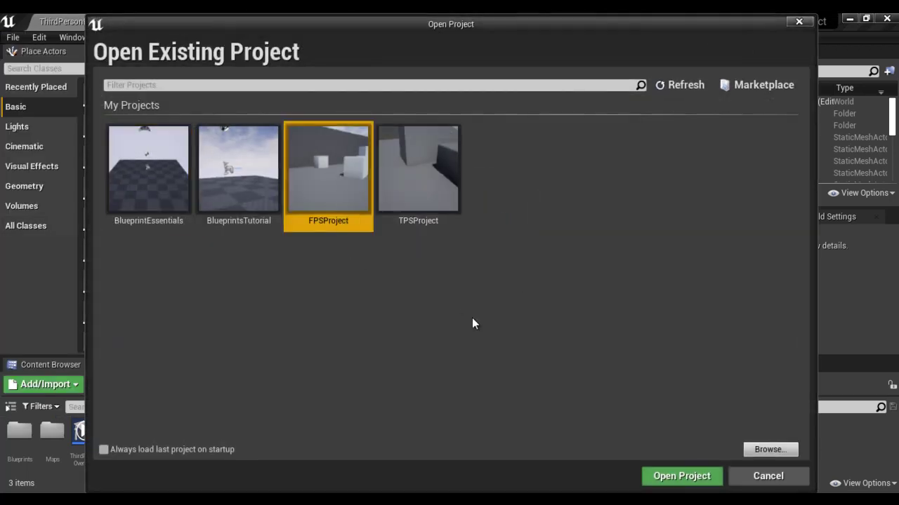
pyautogui.click(681, 476)
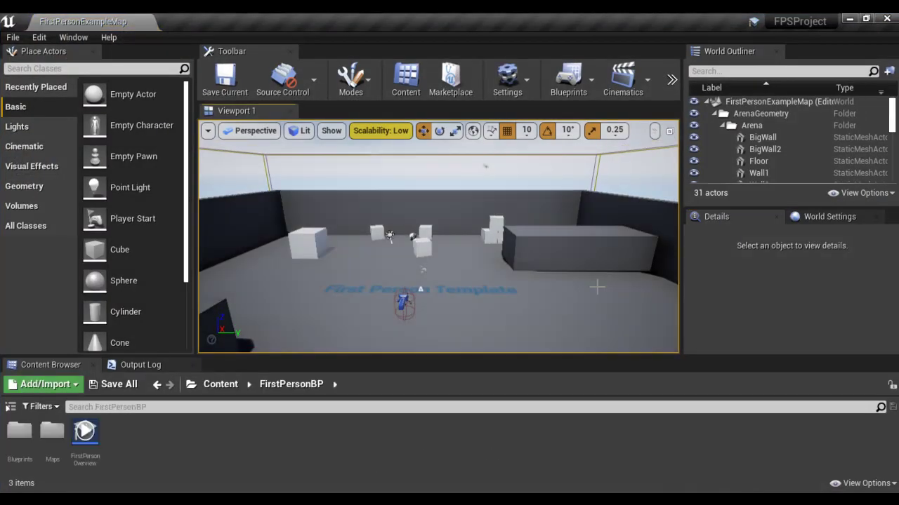